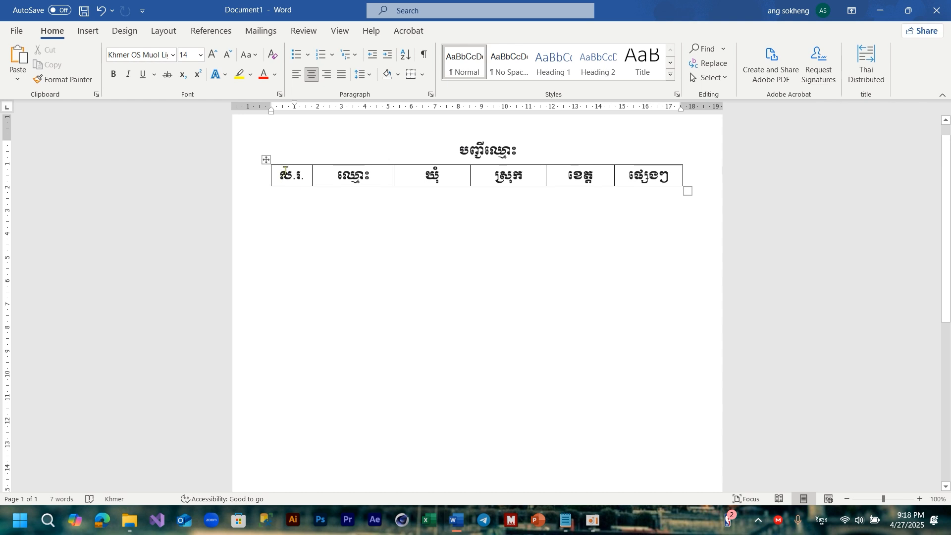
click(286, 171)
click(350, 174)
click(308, 175)
click(349, 174)
click(424, 173)
click(510, 176)
click(583, 176)
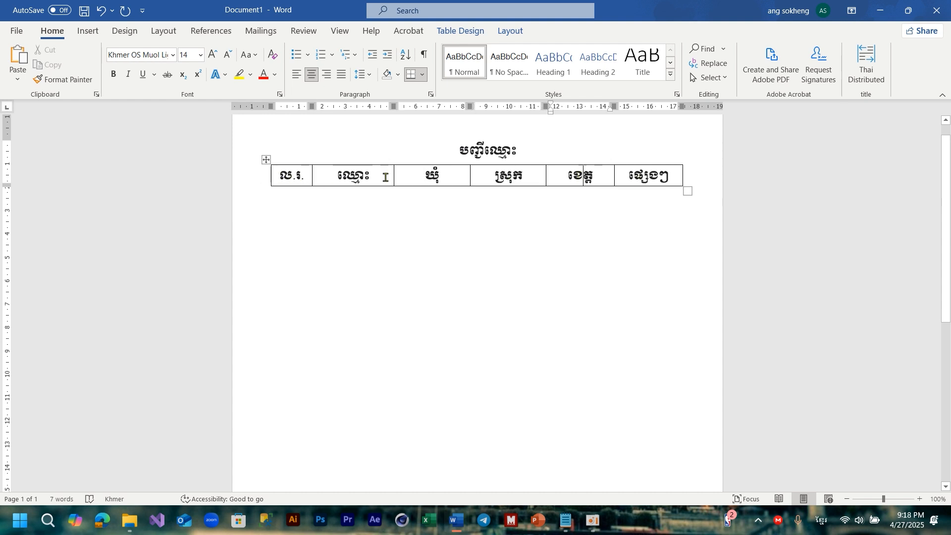
click(90, 31)
click(90, 79)
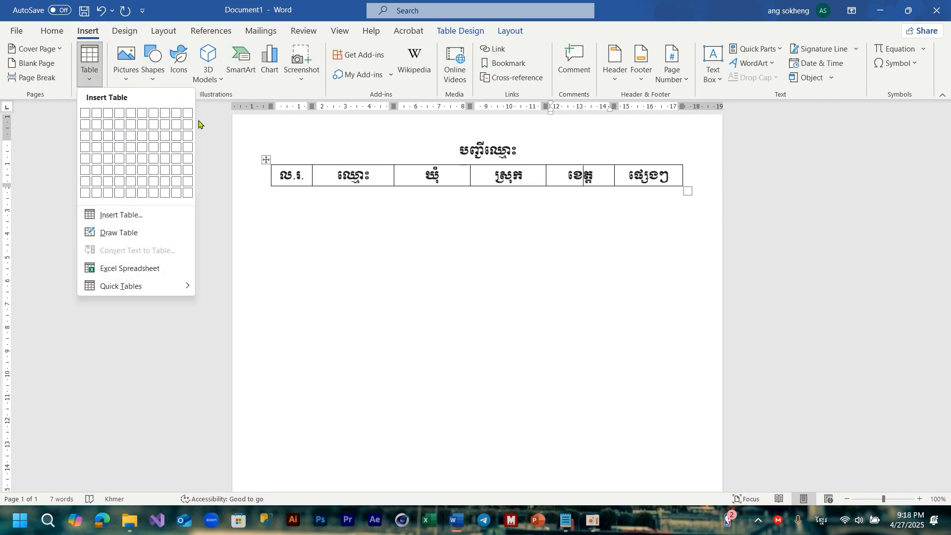
click(334, 248)
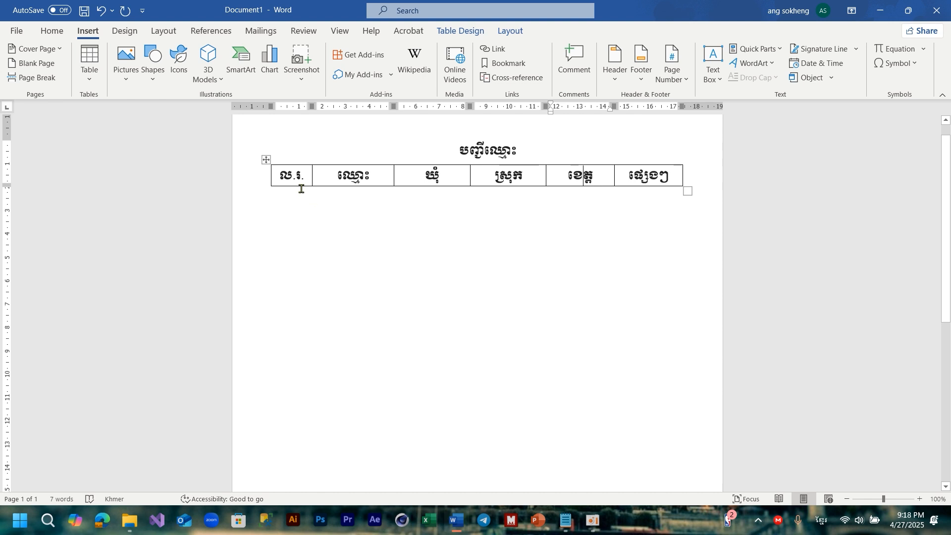
click(485, 233)
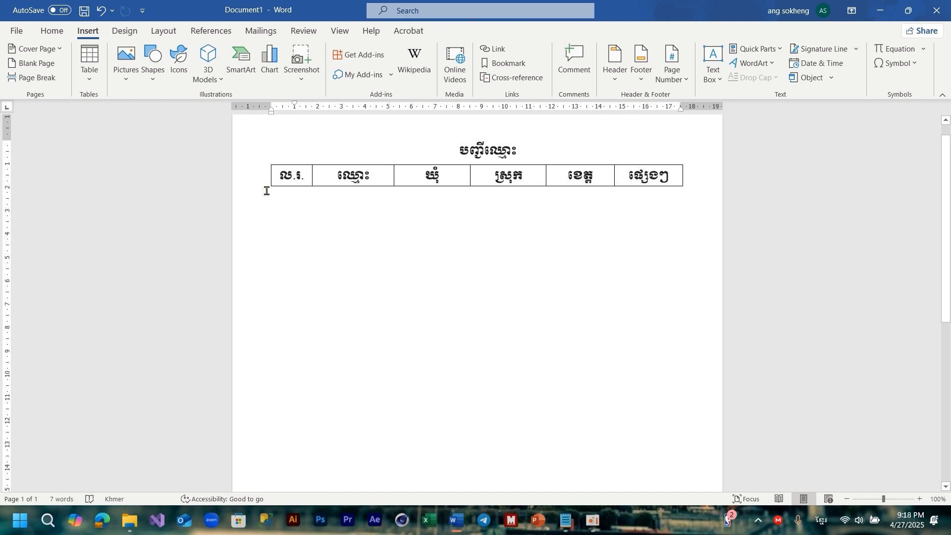
Add two empty rows directly beneath the table's header row.
mouse_move(270, 187)
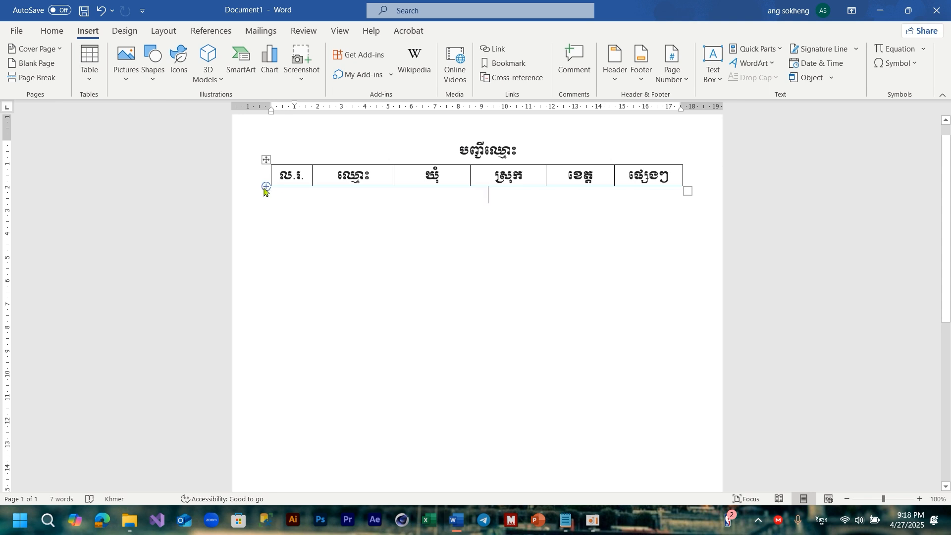
click(266, 189)
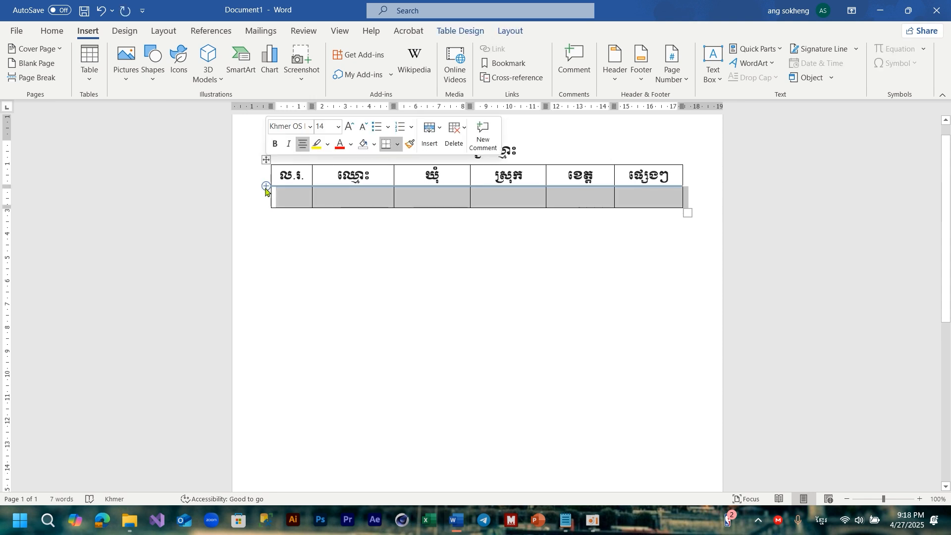
click(267, 188)
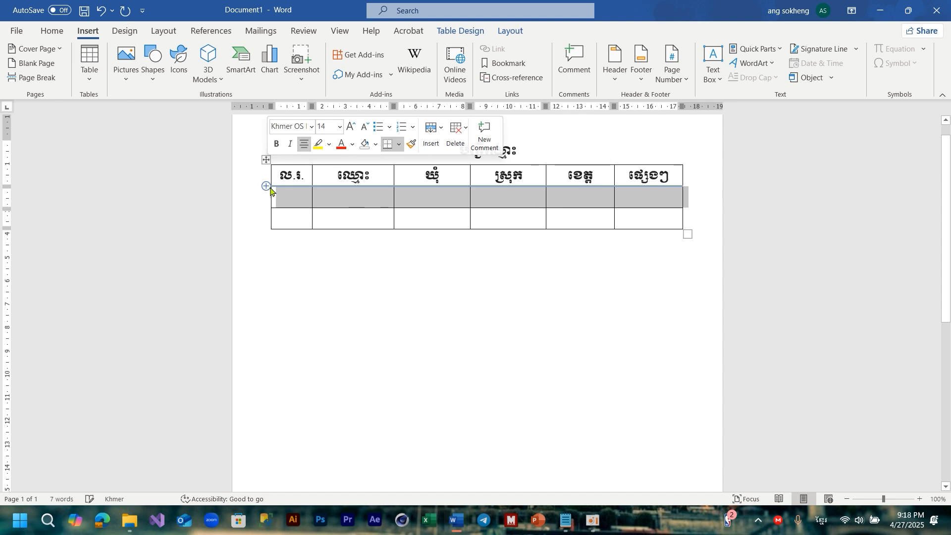
click(342, 248)
click(307, 195)
click(332, 198)
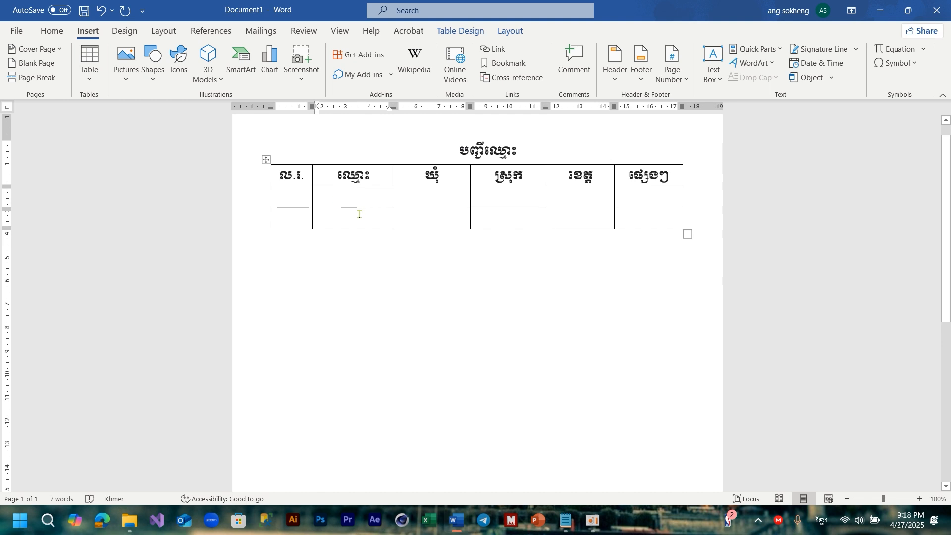
Copy the first two names from the Notepad name list into the name column of the two empty rows.
click(567, 520)
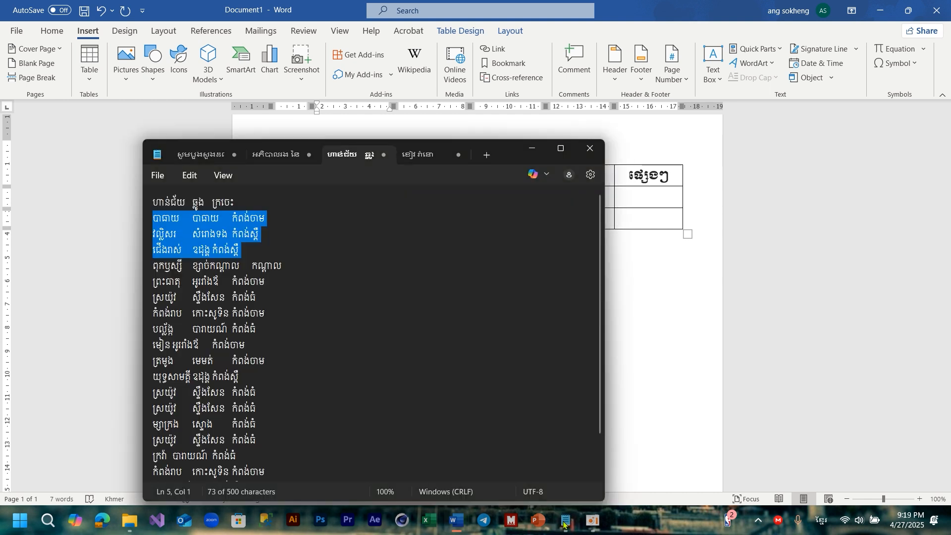
click(409, 156)
click(239, 206)
drag(218, 219, 144, 207)
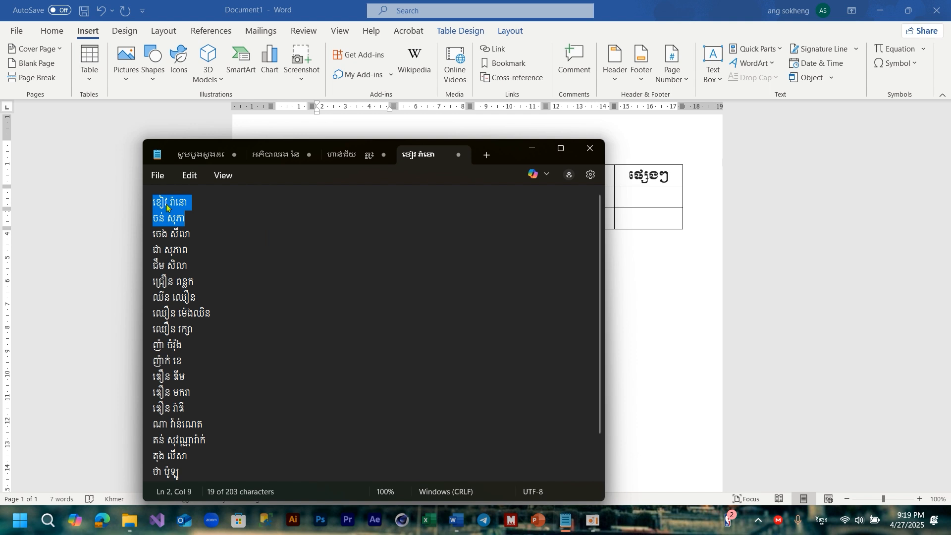
click(645, 314)
drag(363, 194, 366, 215)
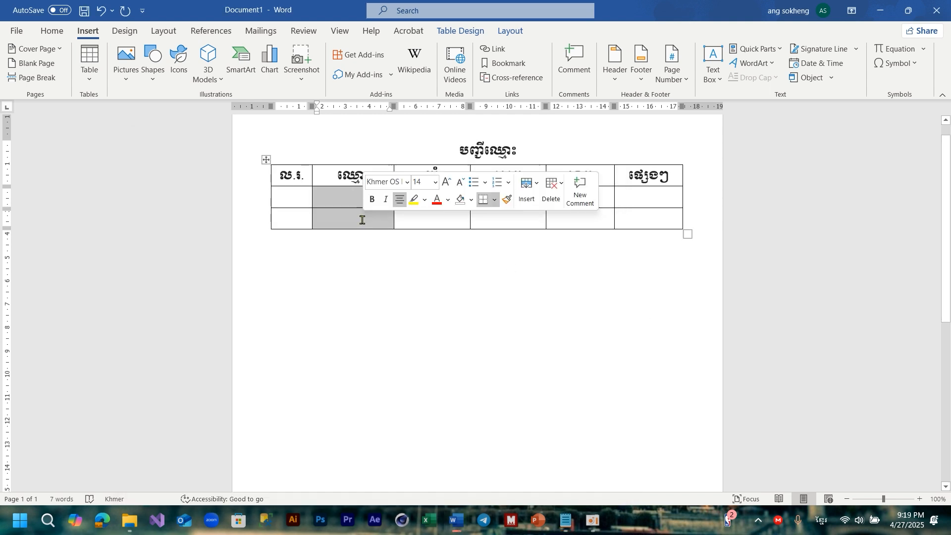
right_click(363, 224)
click(392, 286)
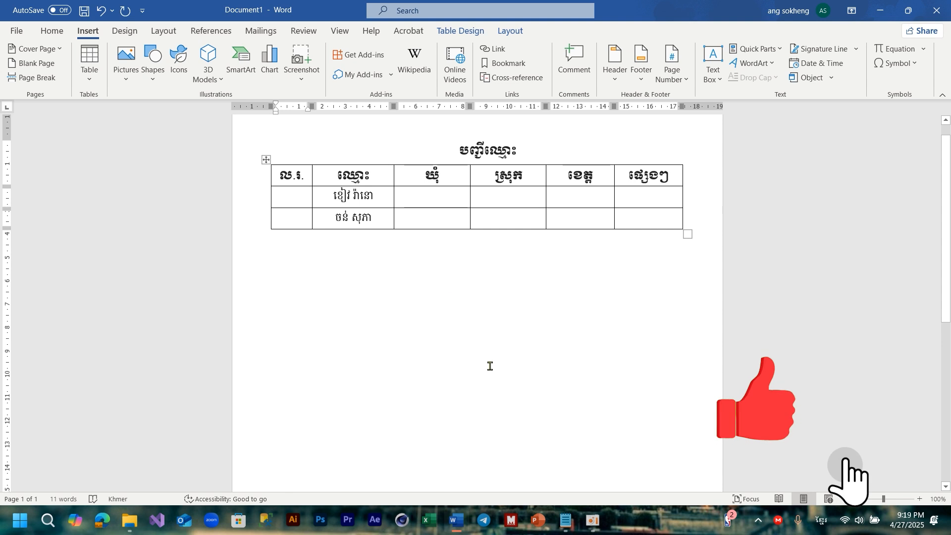
Copy the first two lines of the Notepad place list into the commune, district and province cells of the two rows.
click(568, 520)
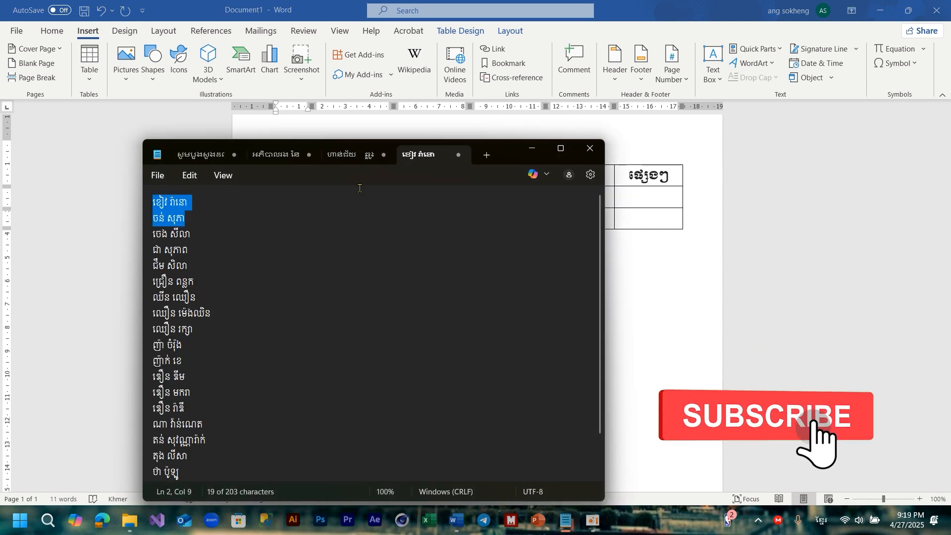
click(347, 154)
click(255, 222)
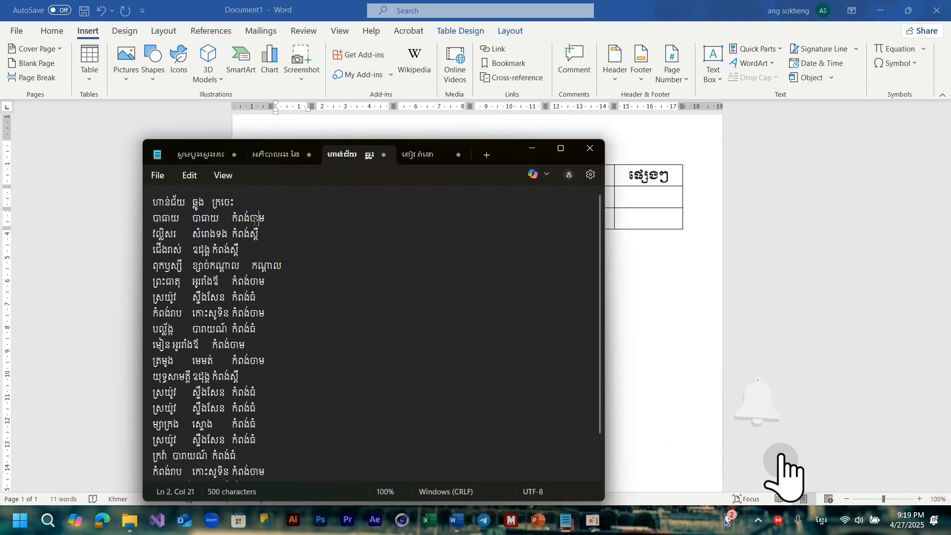
drag(268, 219, 152, 202)
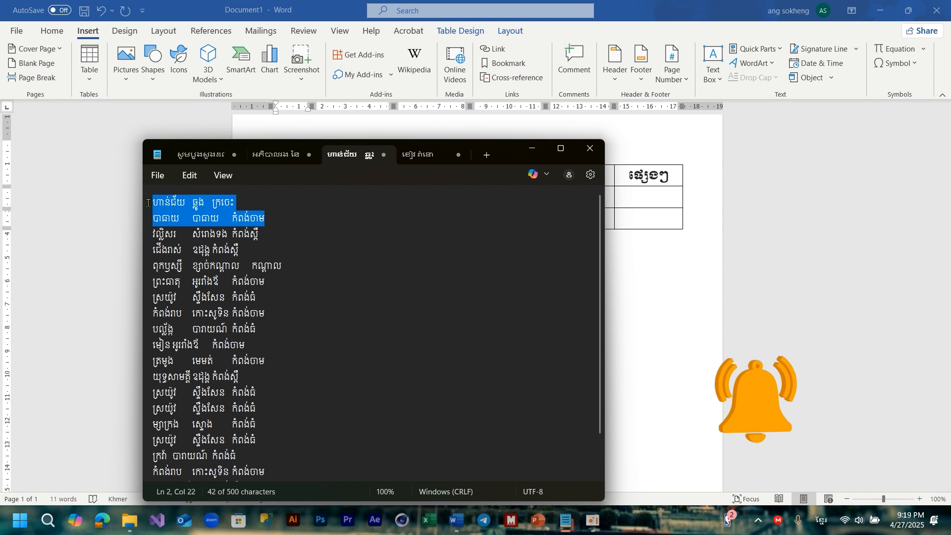
click(642, 285)
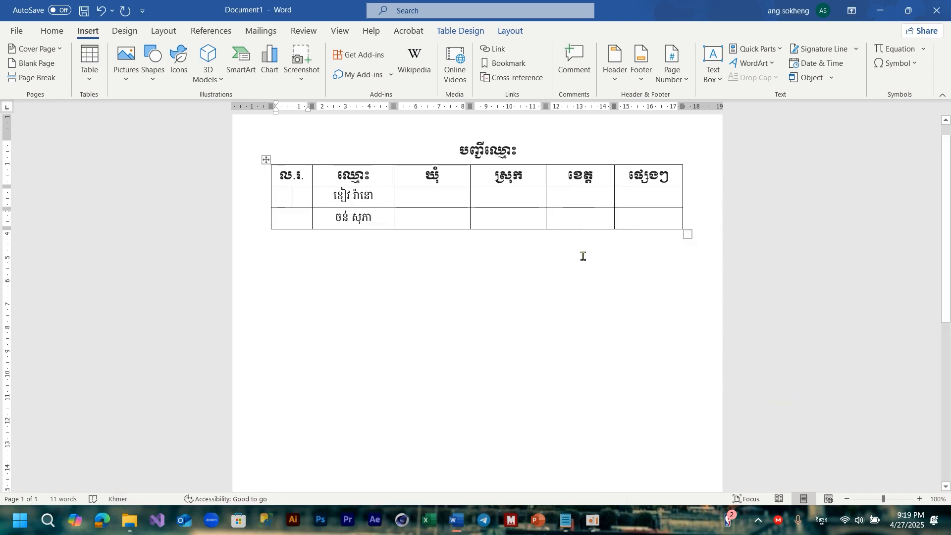
drag(438, 198, 586, 223)
right_click(586, 223)
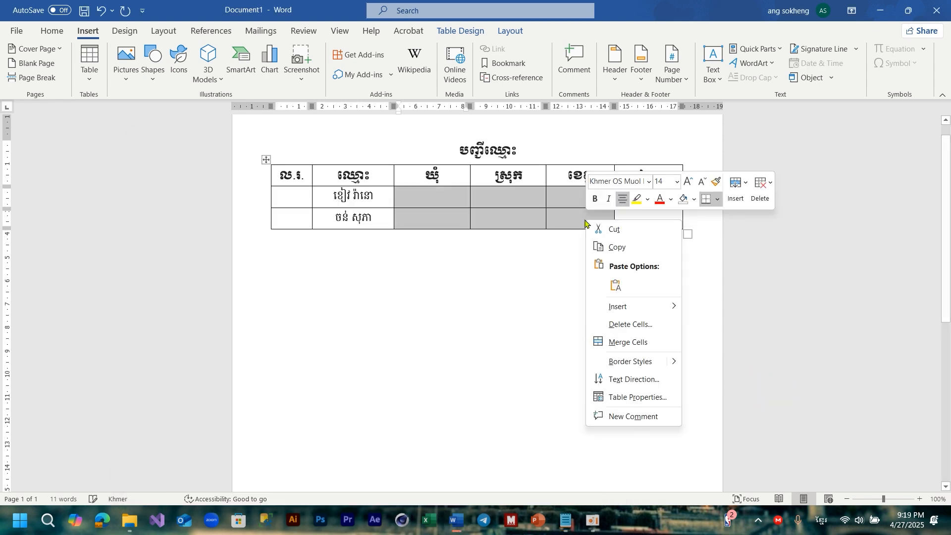
click(615, 284)
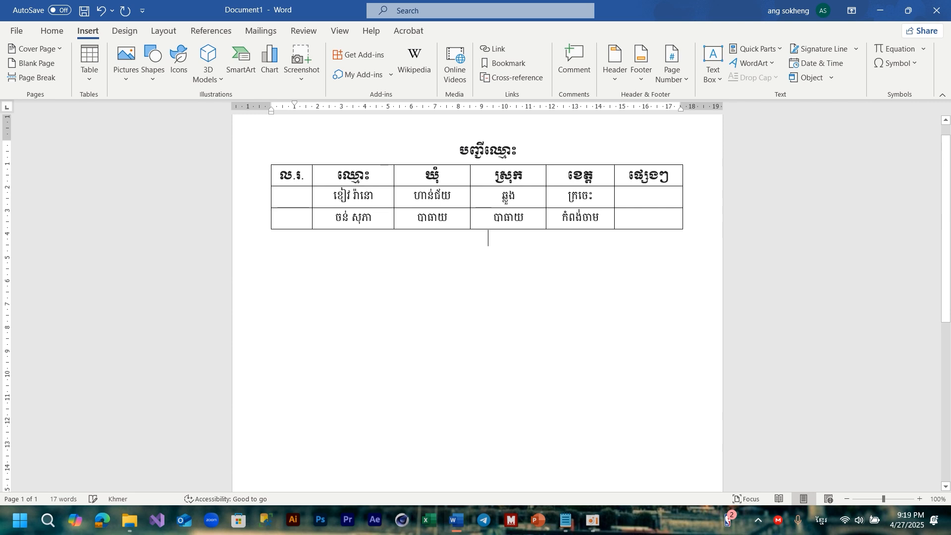
Enter 1 and 2 by hand in the ល.រ. cells of the two data rows, using the English keyboard layout.
click(293, 203)
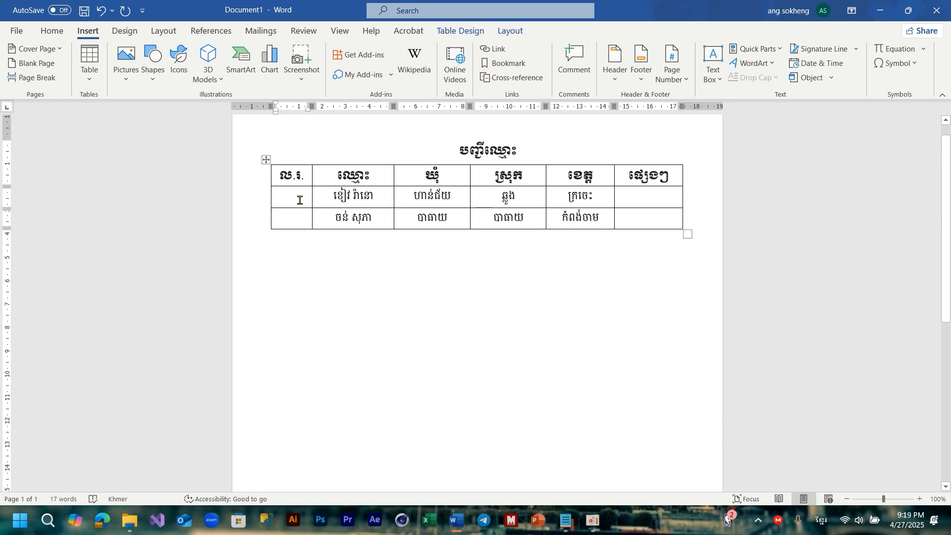
key(alt+shift)
text(1)
click(315, 241)
click(301, 219)
text(2)
click(271, 244)
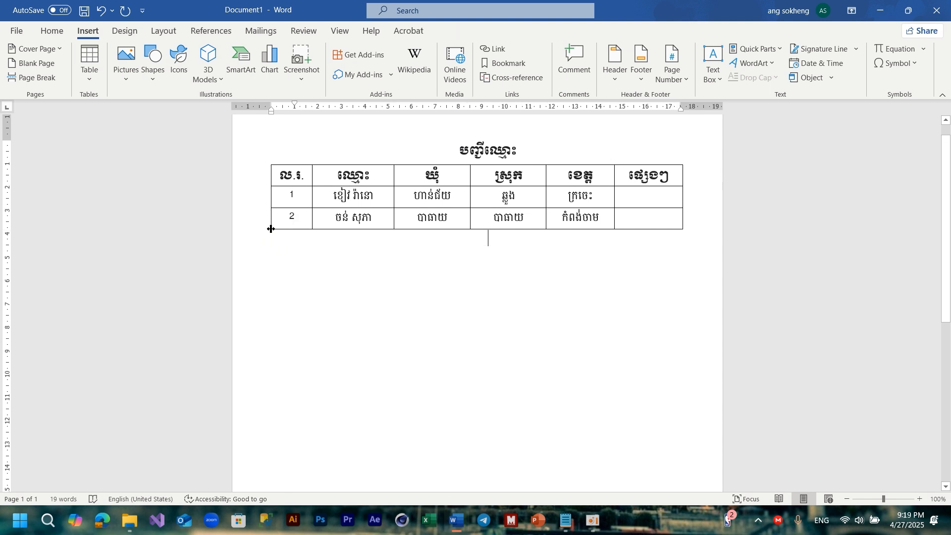
Delete the hand-entered numbers from the ល.រ. cells of the two data rows.
click(302, 219)
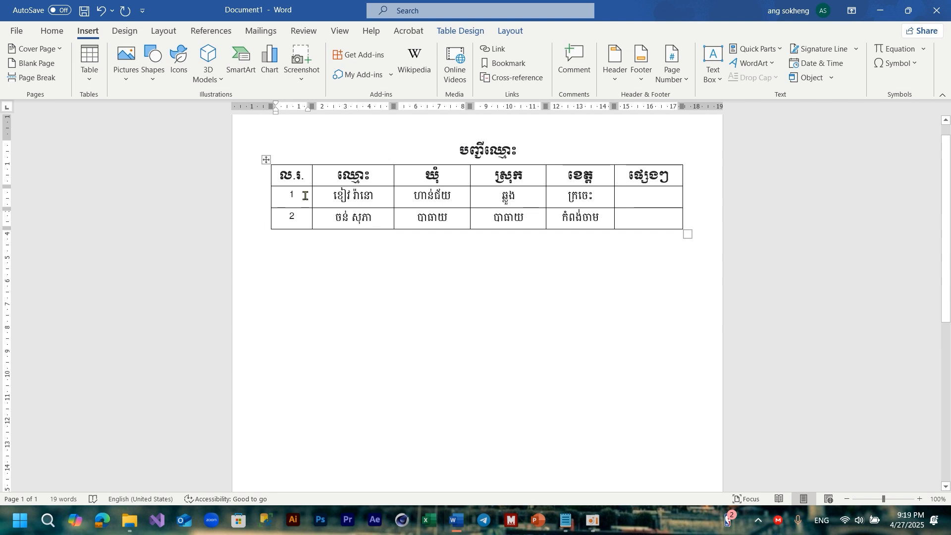
click(328, 301)
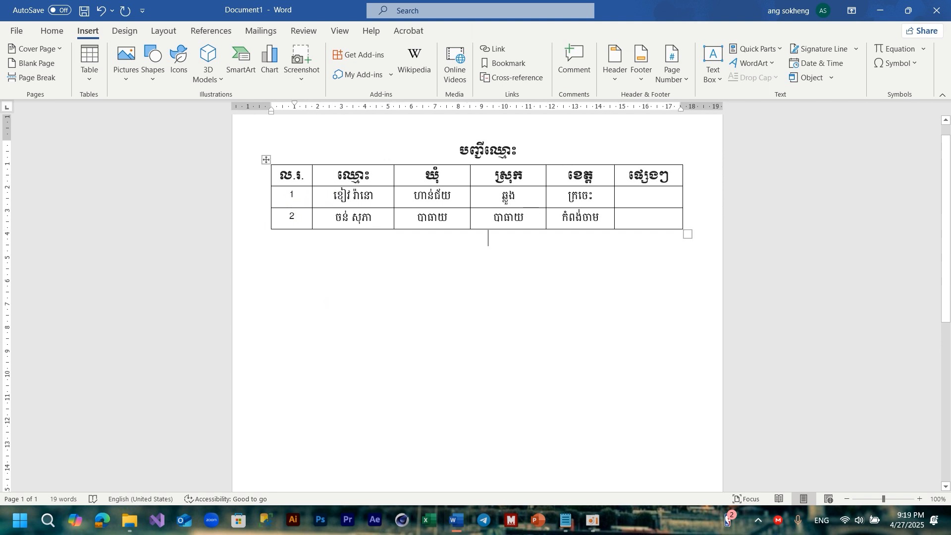
click(296, 199)
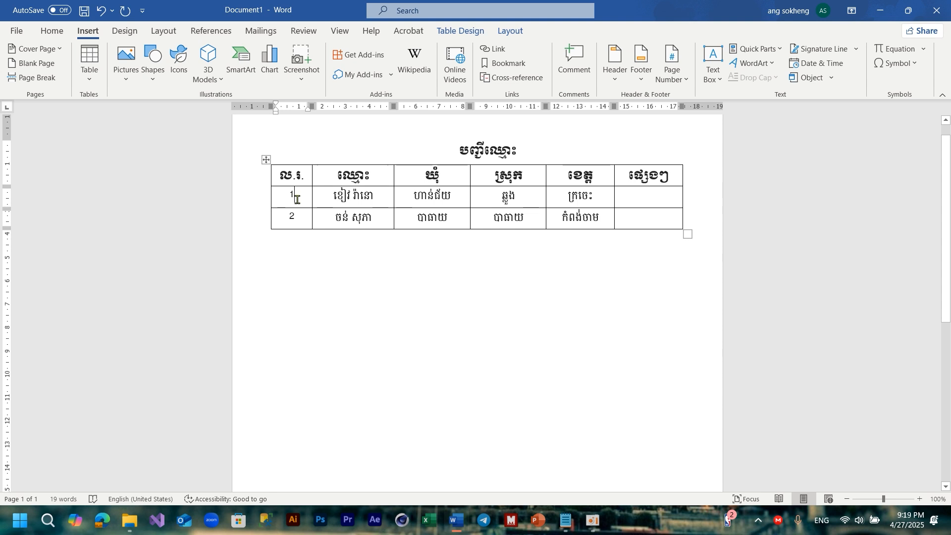
key(BackSpace)
Apply automatic numbering in the plain 1, 2, 3 format without punctuation to the two ល.រ. cells.
drag(292, 196, 297, 217)
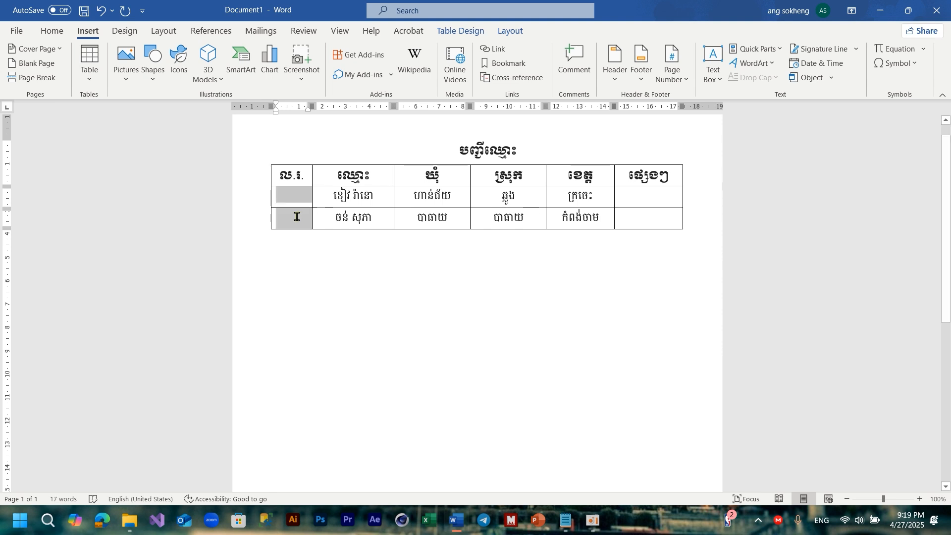
click(54, 31)
click(332, 55)
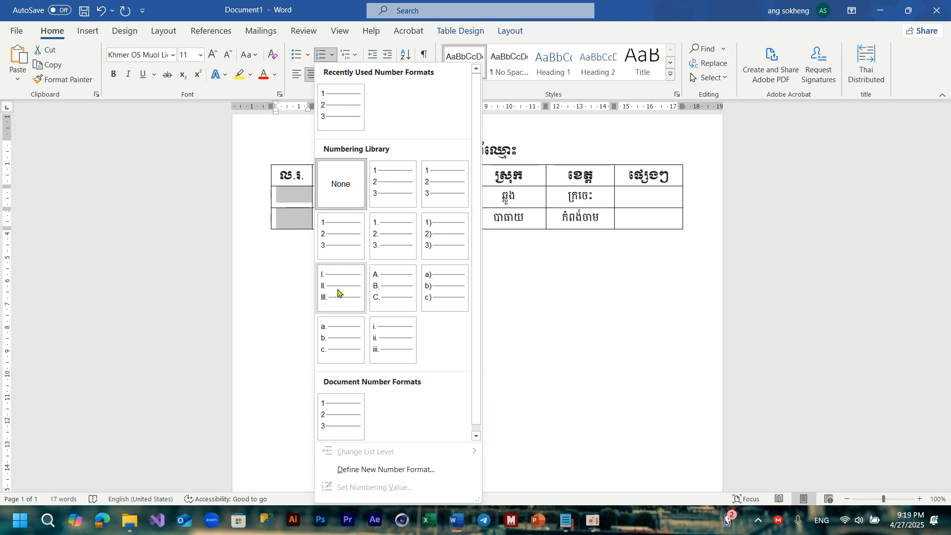
click(378, 205)
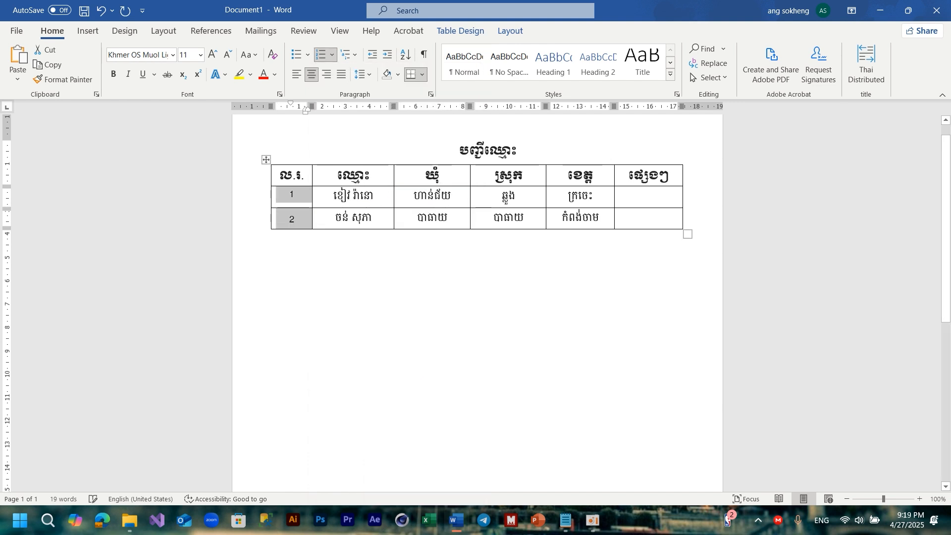
click(298, 207)
Add six more auto-numbered rows below row 2, extending the table to number 8.
mouse_move(268, 231)
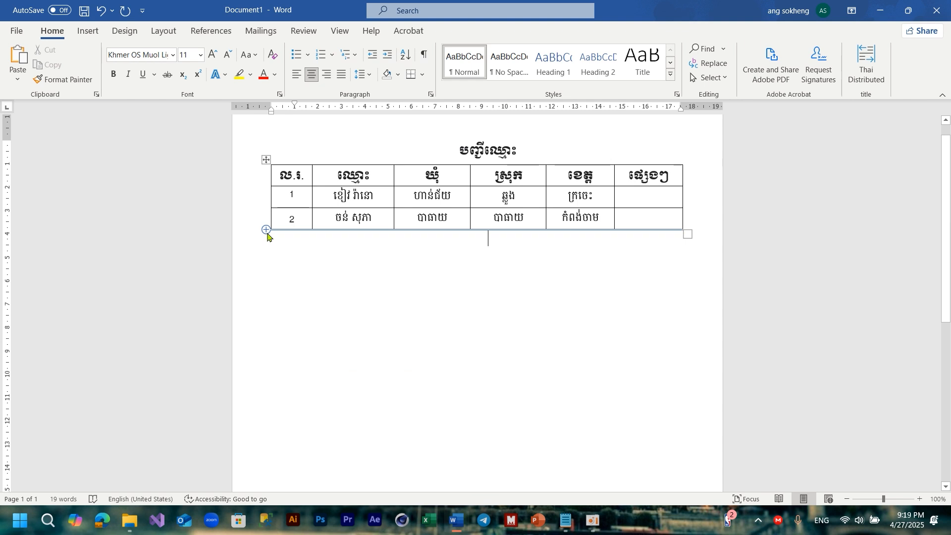
click(267, 231)
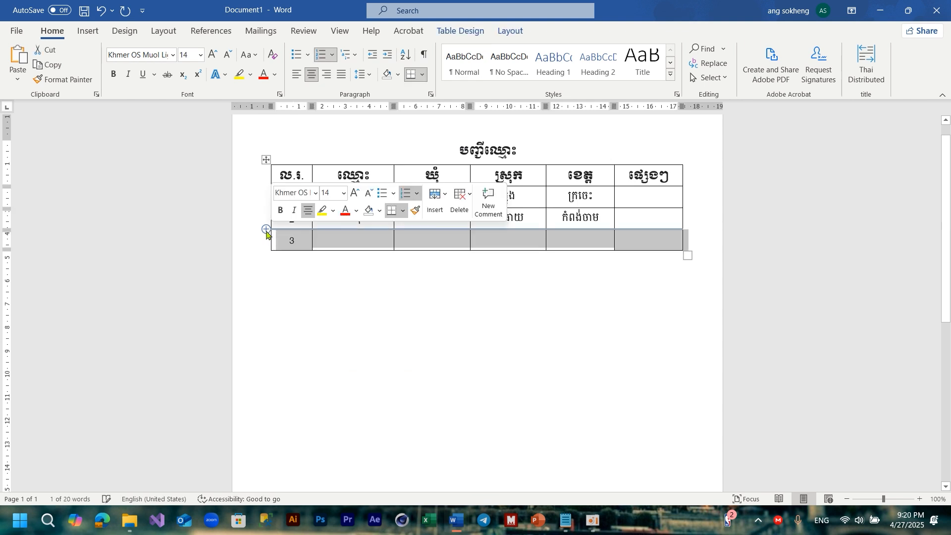
click(302, 247)
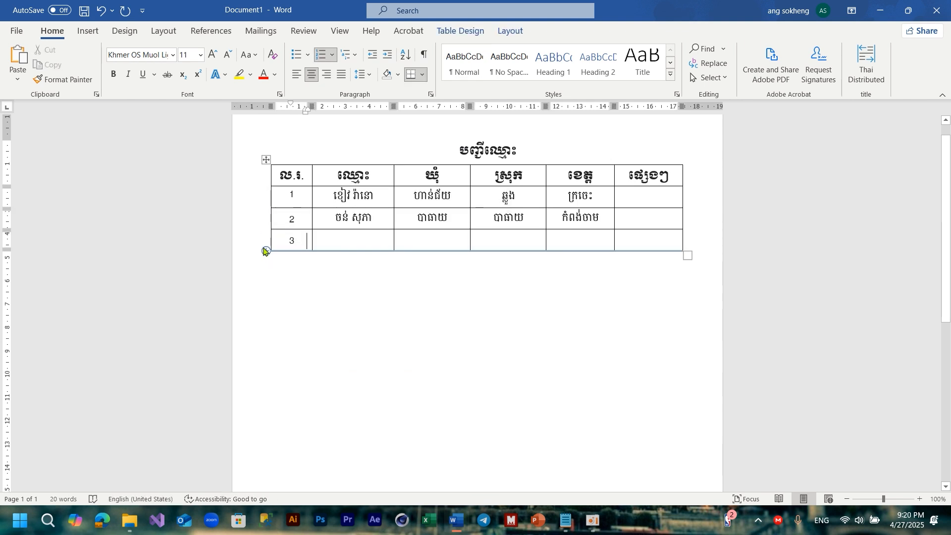
click(267, 252)
click(266, 252)
click(266, 251)
click(266, 251)
click(266, 251)
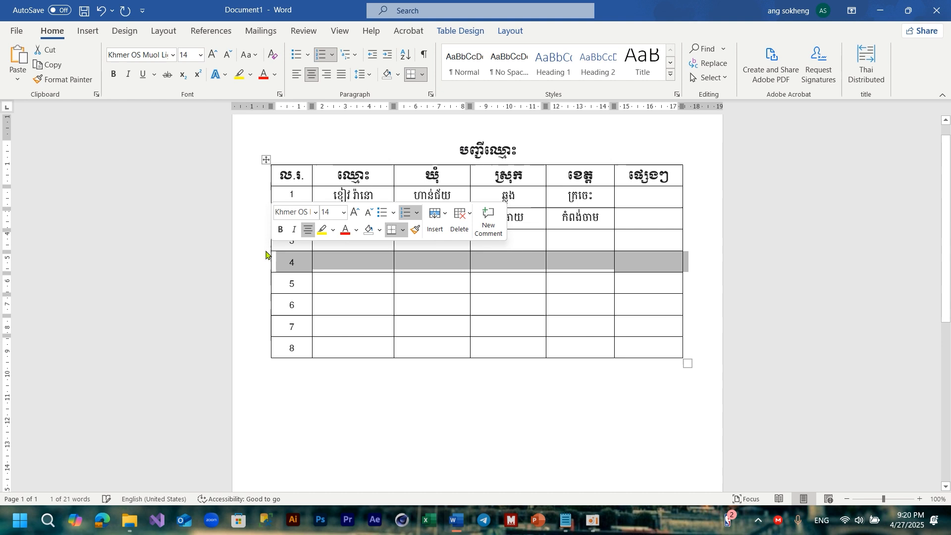
click(302, 330)
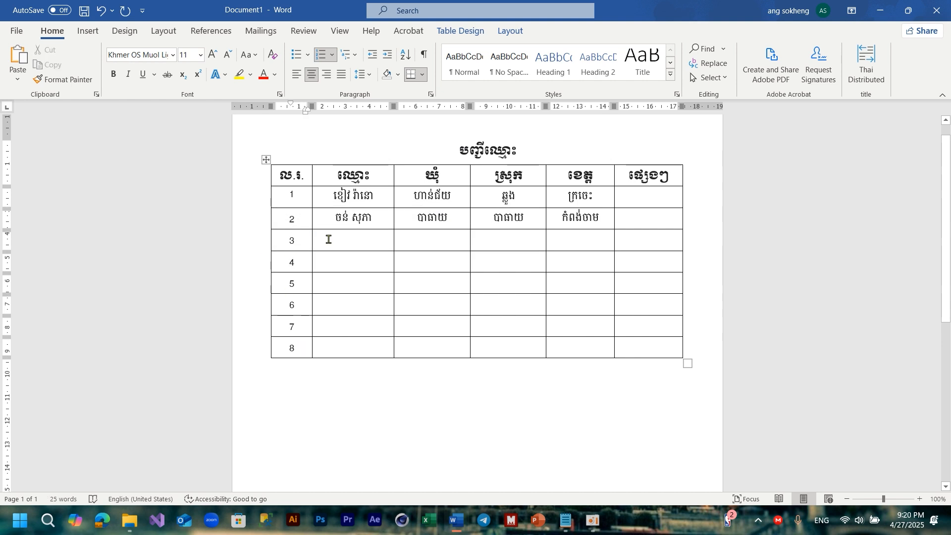
Copy the third to sixth names from the Notepad name list into the ឈ្មោះ cells of rows 3 to 6.
click(566, 521)
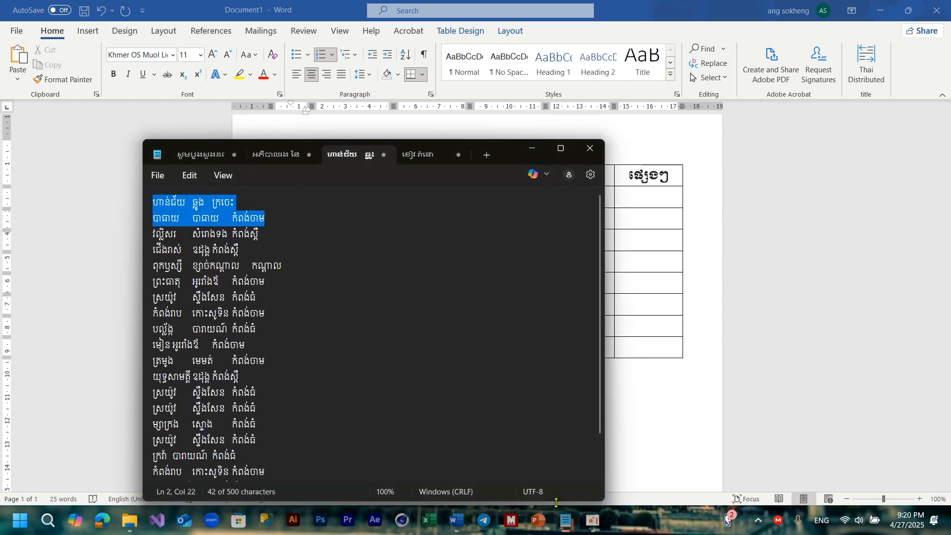
click(399, 165)
click(206, 226)
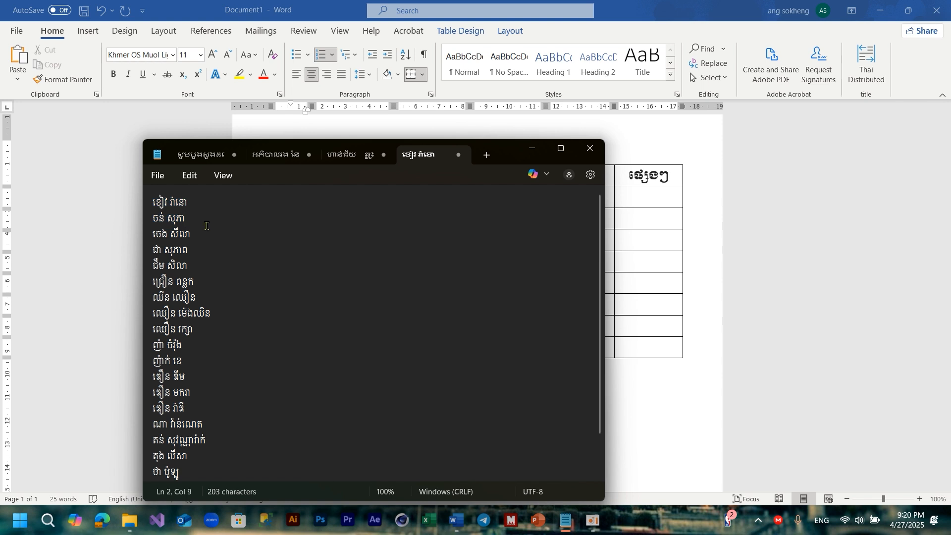
drag(152, 234, 215, 279)
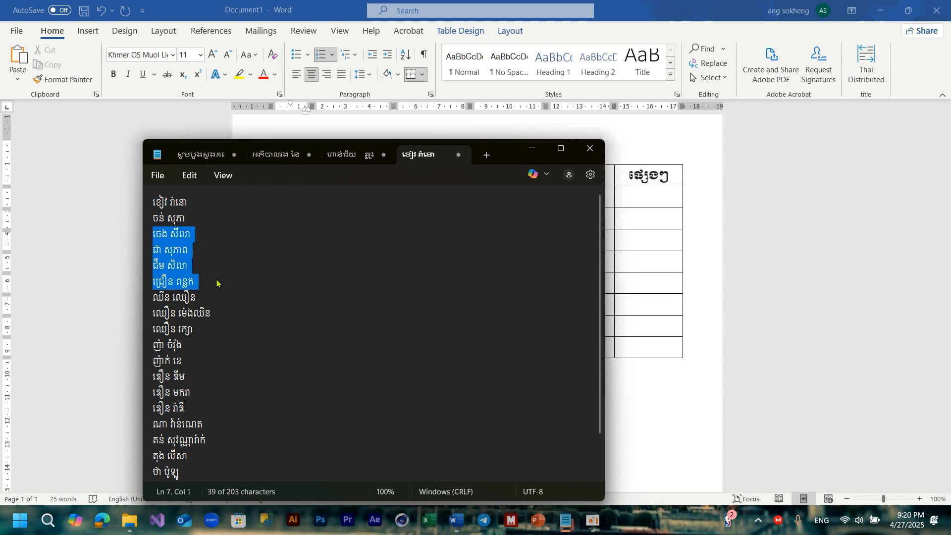
click(636, 281)
drag(378, 239, 373, 306)
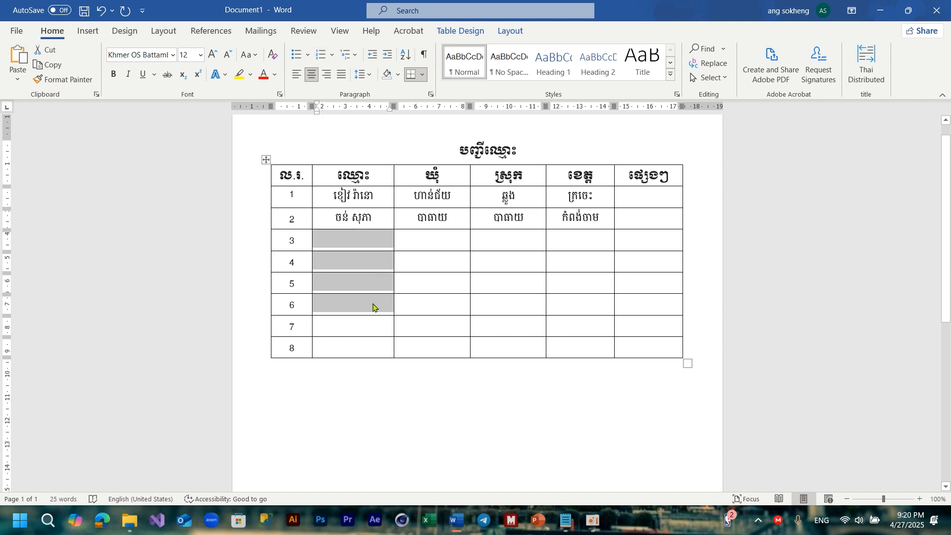
right_click(374, 300)
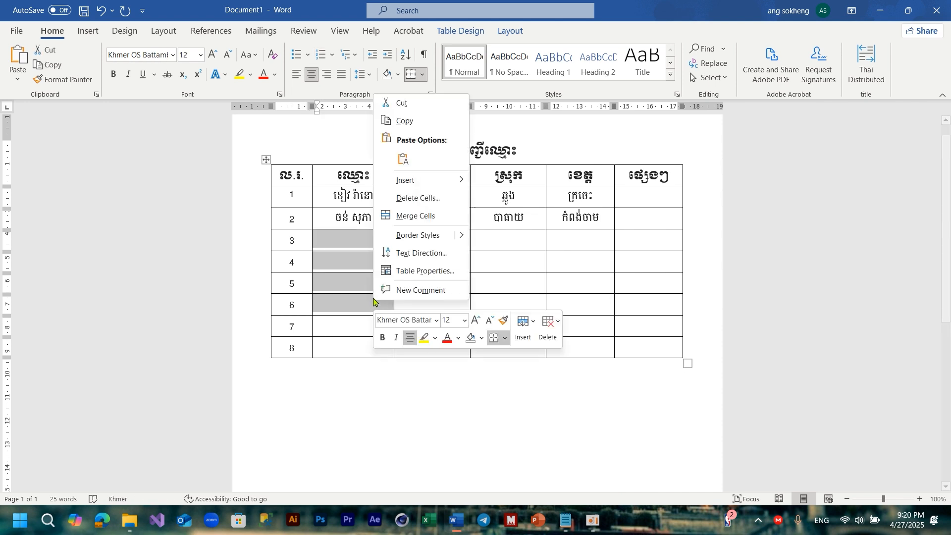
click(404, 160)
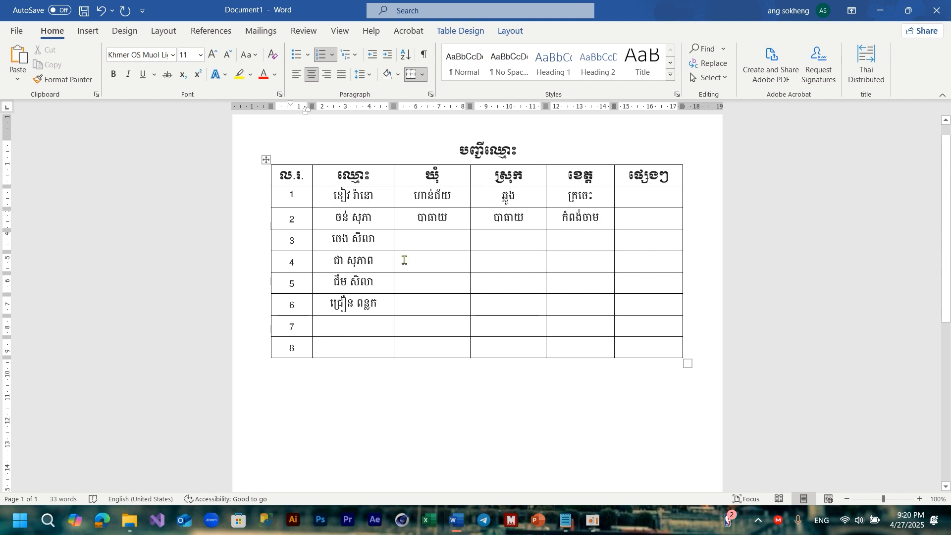
Copy the place entries from the third line onward in Notepad into the ឃុំ, ស្រុក and ខេត្ត cells of rows 3 to 6.
click(565, 520)
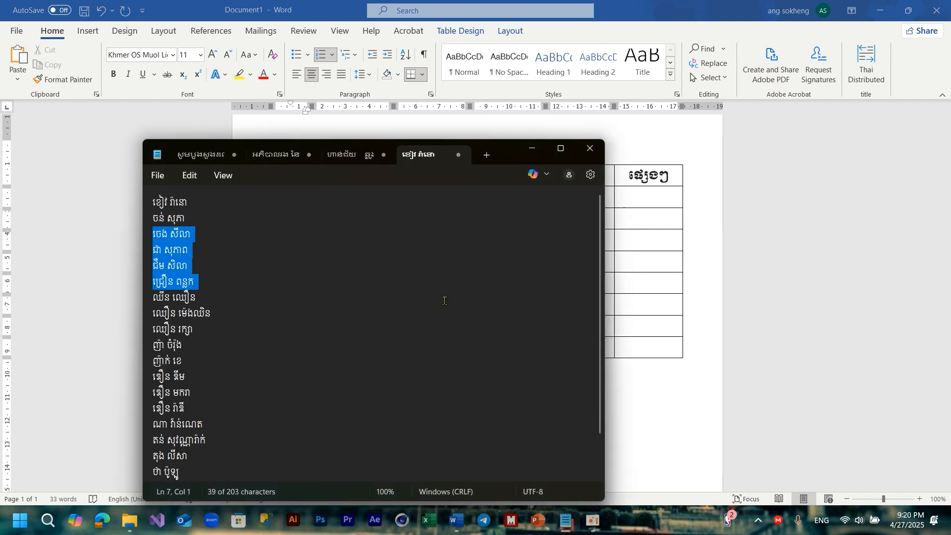
click(354, 154)
drag(154, 229, 313, 300)
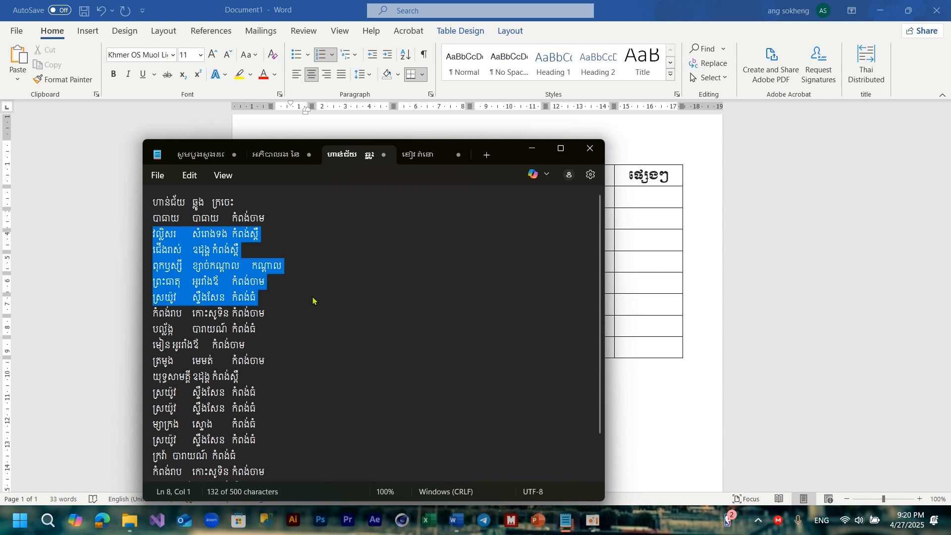
click(630, 329)
drag(435, 240, 582, 304)
right_click(582, 303)
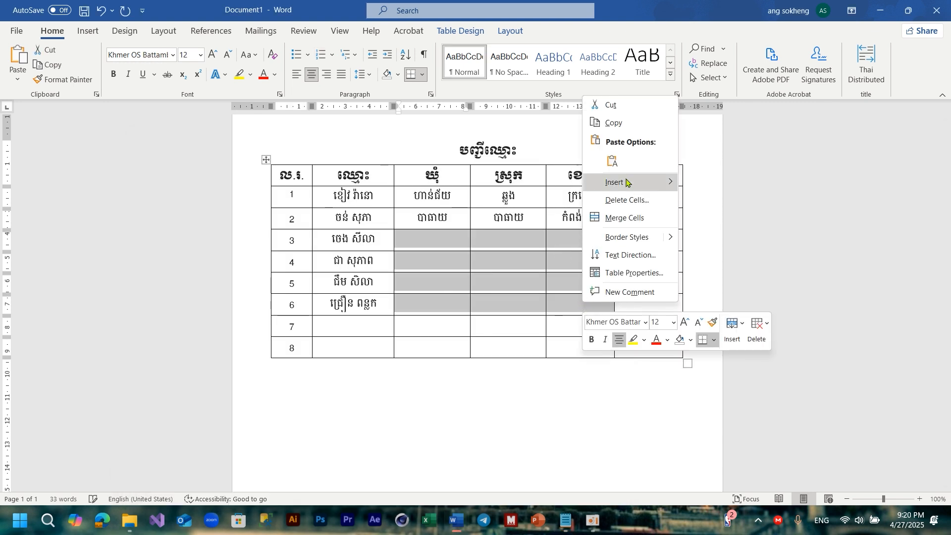
key(Escape)
key(ctrl+v)
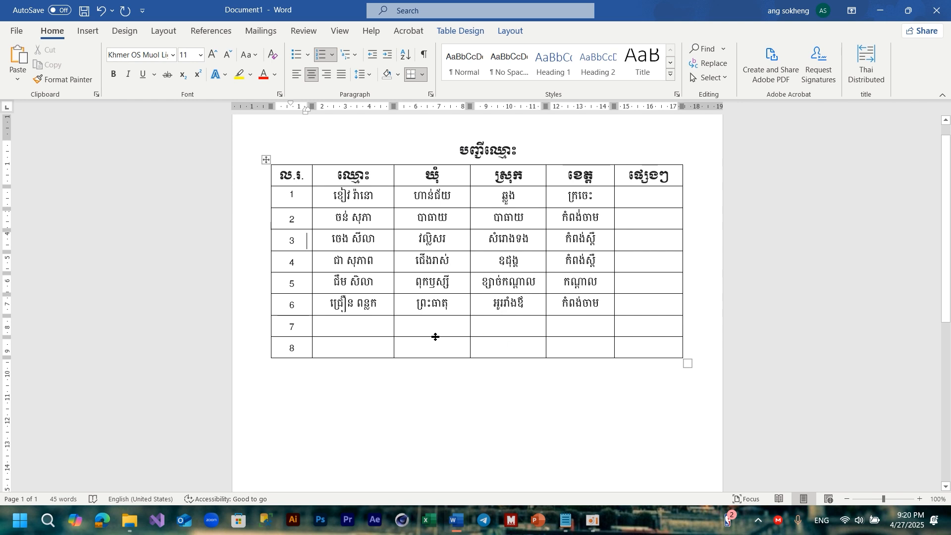
Delete the entire table row numbered 4.
click(368, 349)
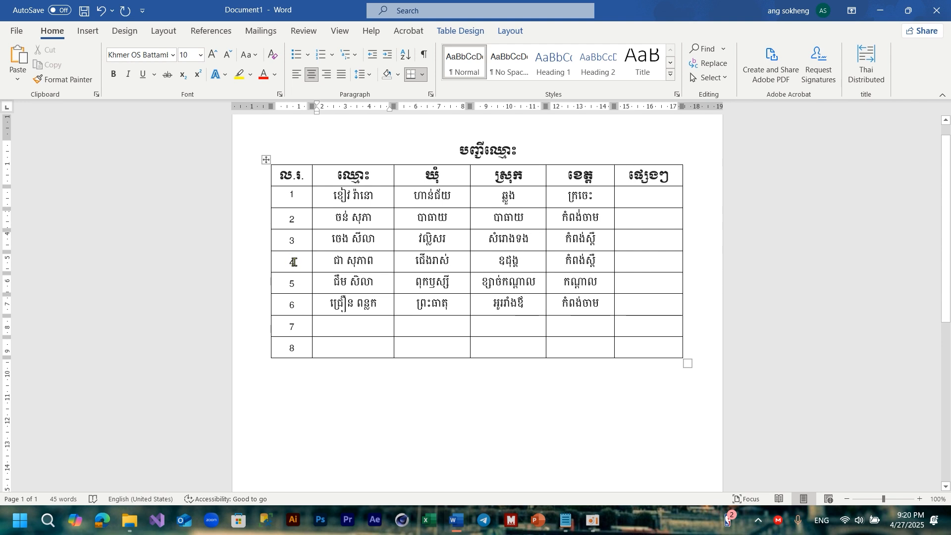
drag(289, 263, 639, 257)
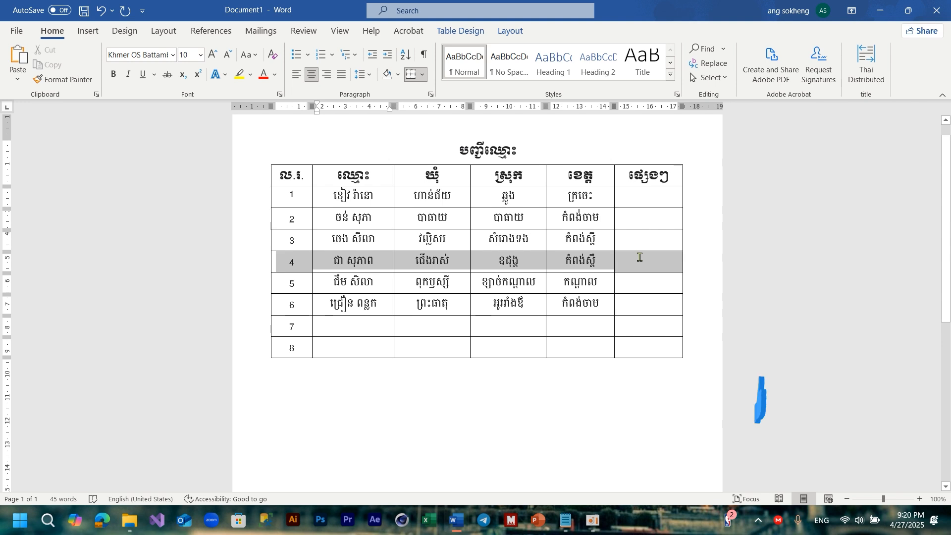
right_click(639, 260)
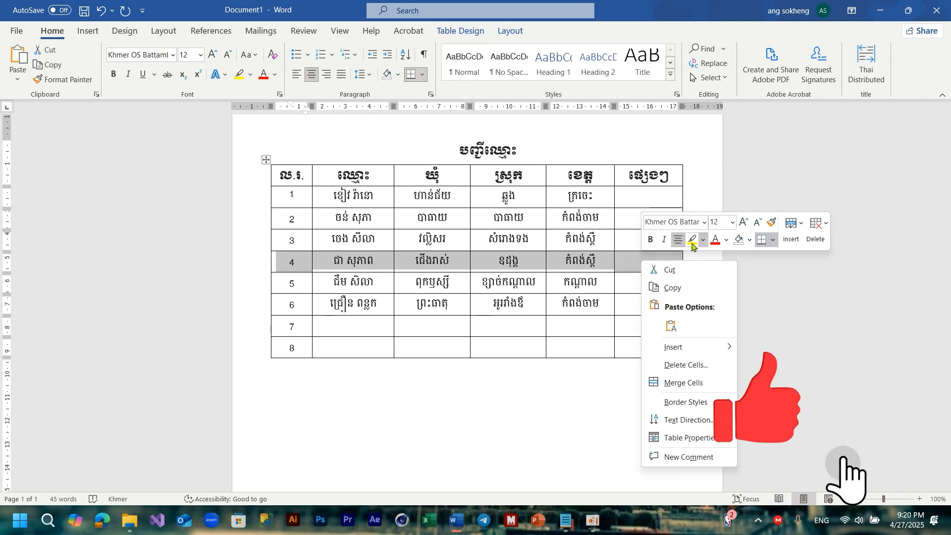
click(815, 229)
click(834, 256)
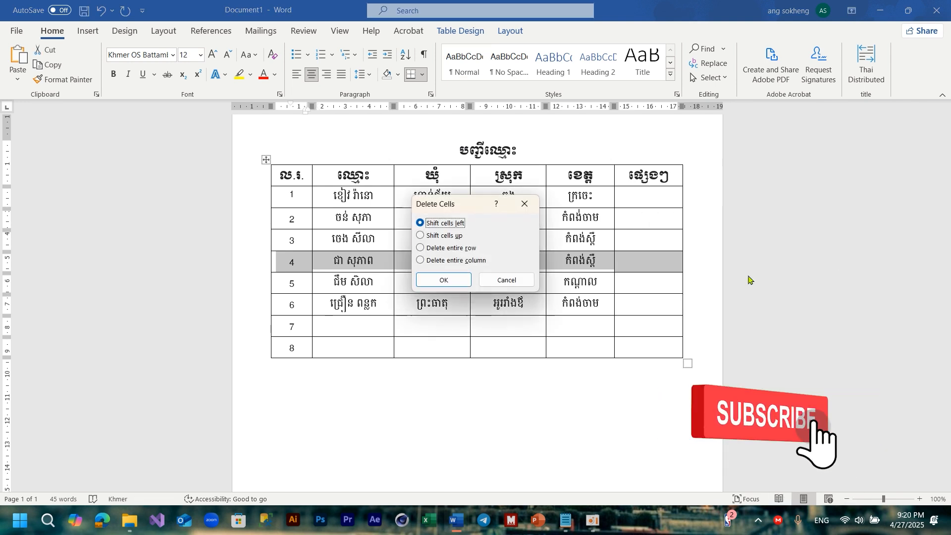
click(420, 247)
click(444, 280)
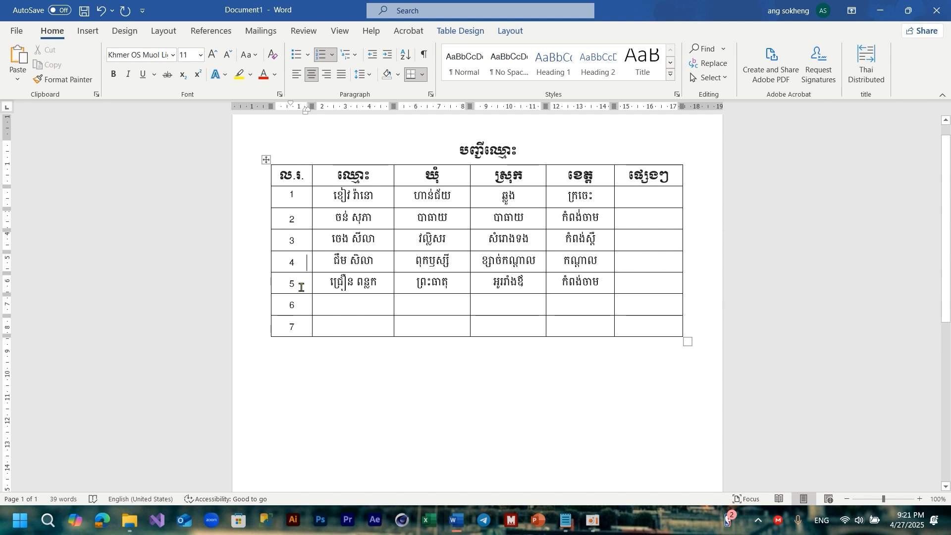
Delete the empty table row numbered 6.
drag(282, 310, 641, 310)
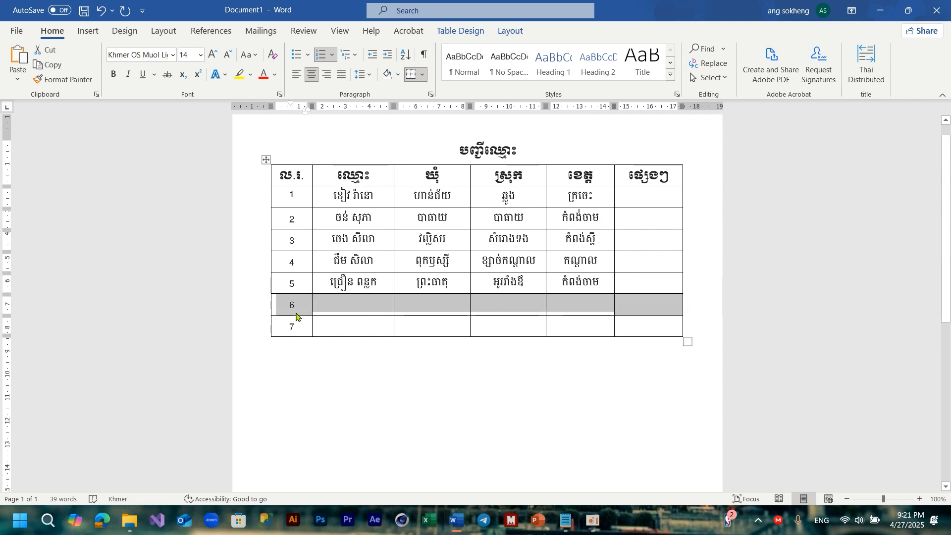
right_click(296, 312)
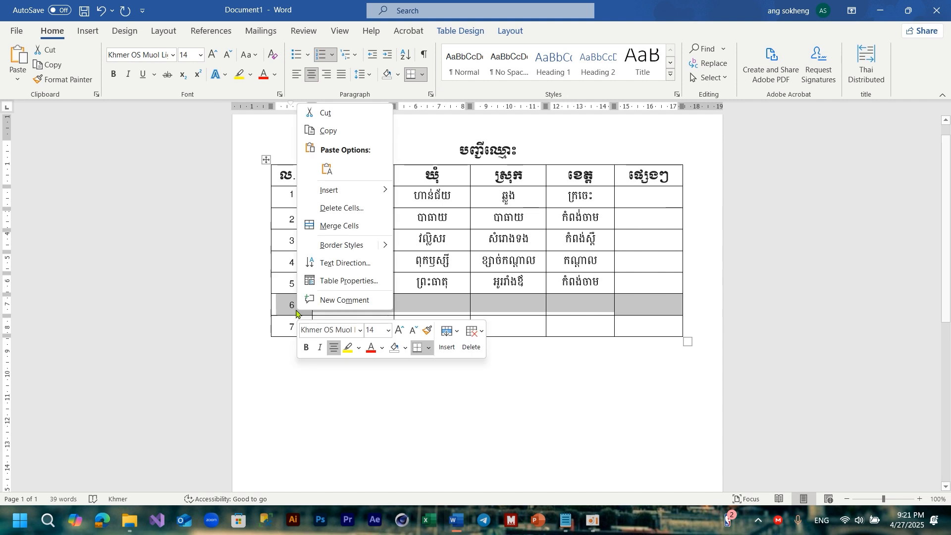
click(472, 332)
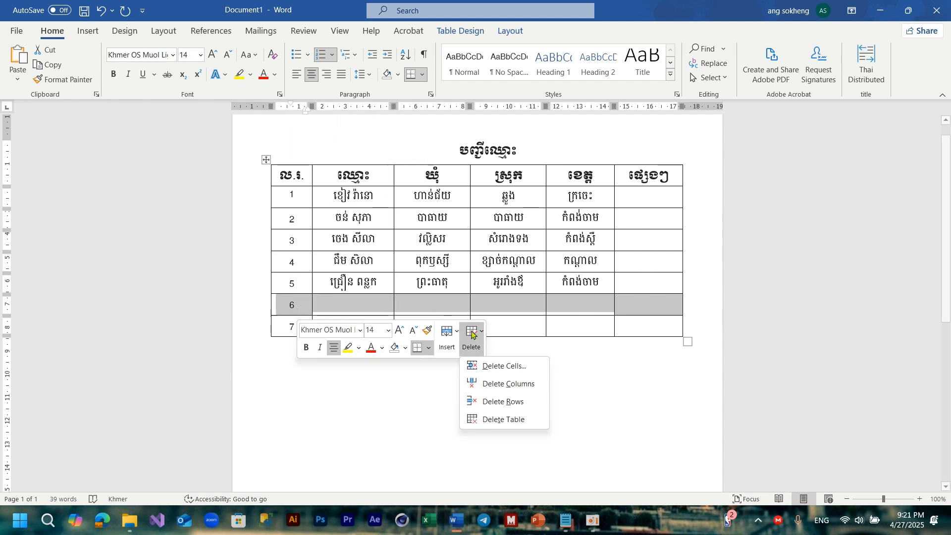
click(491, 365)
click(465, 286)
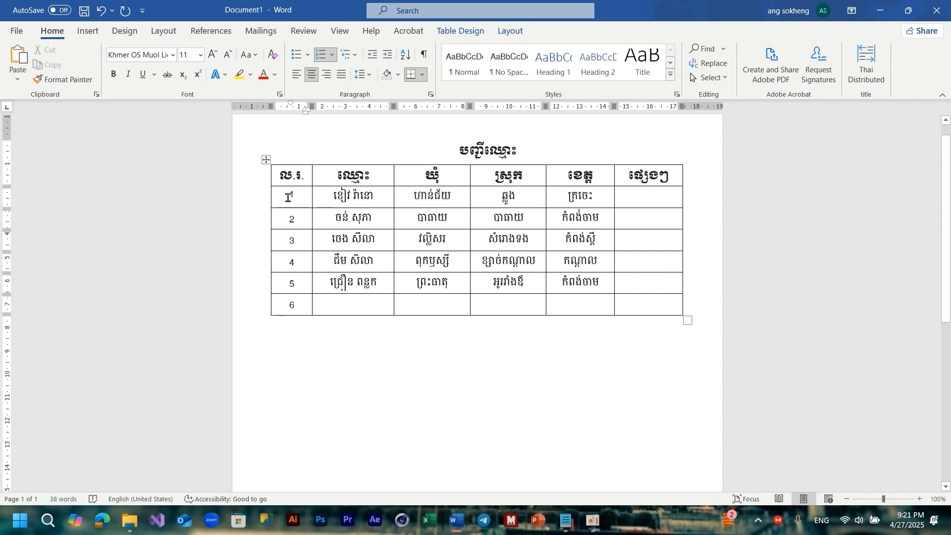
click(539, 222)
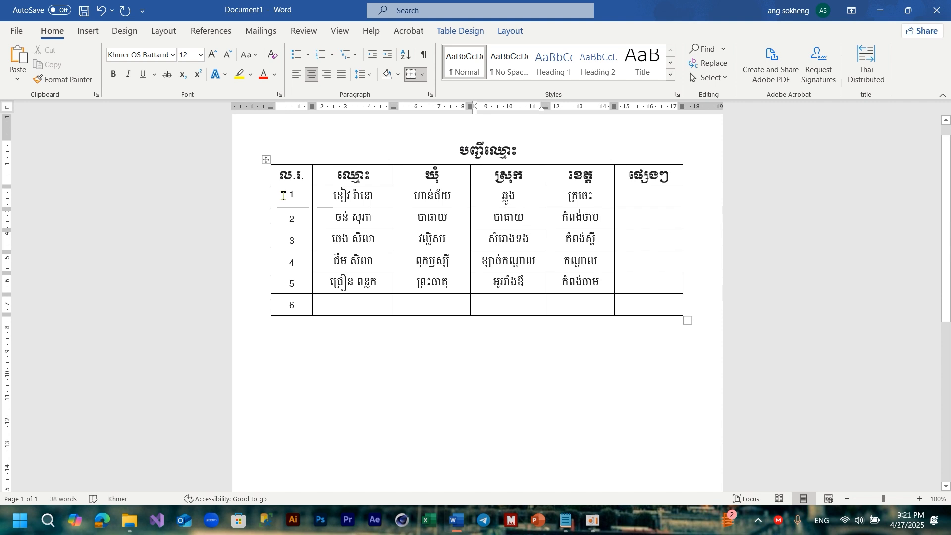
Set the numbers in the ល.រ. column to the Khmer OS Content-Kh Auto font at size 12.
click(283, 195)
drag(286, 199, 301, 303)
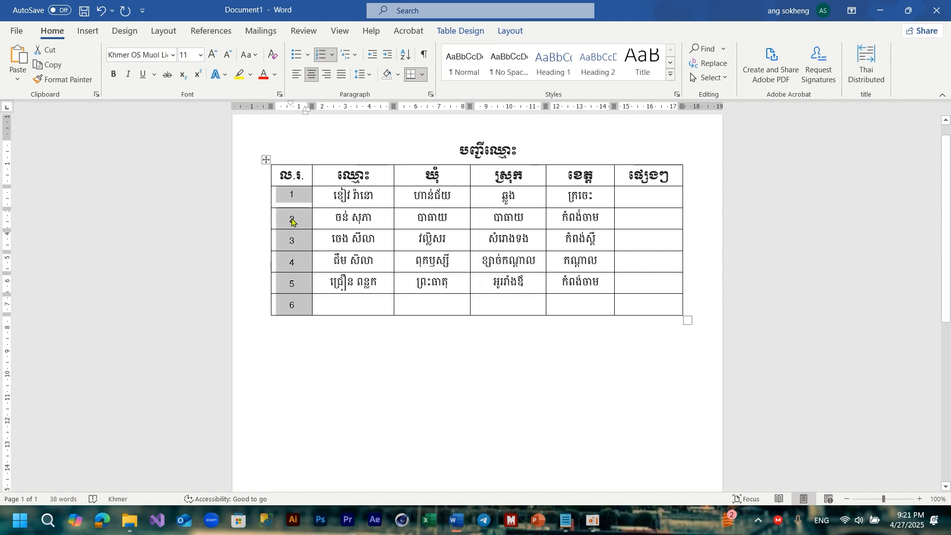
click(174, 55)
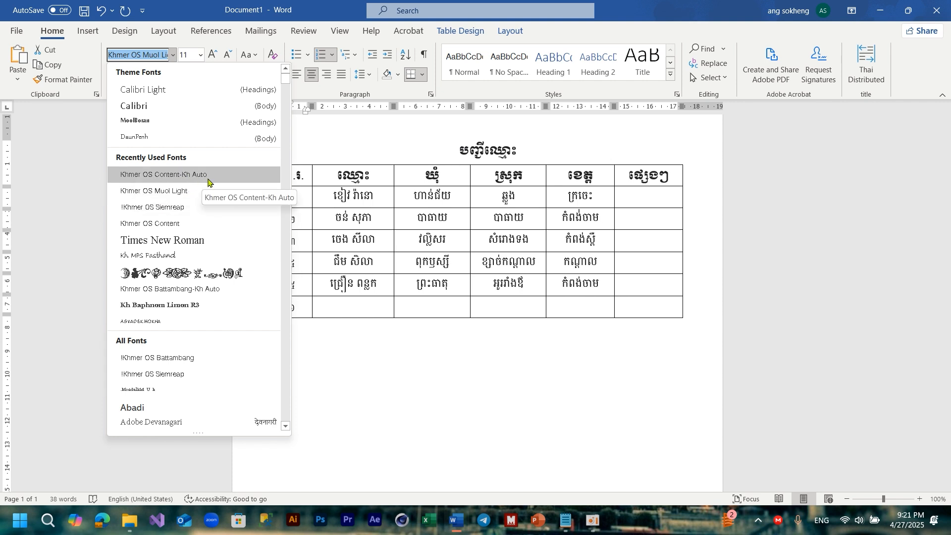
click(208, 182)
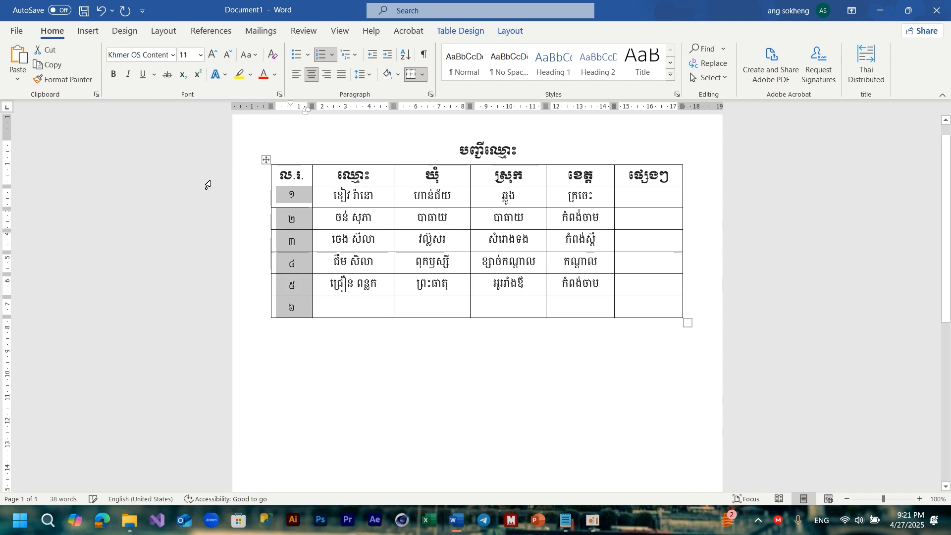
click(213, 54)
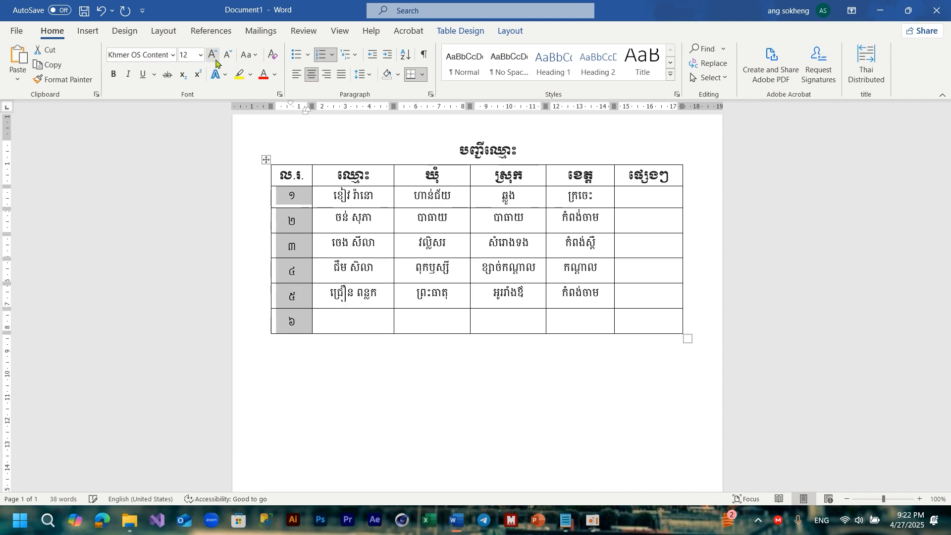
click(293, 268)
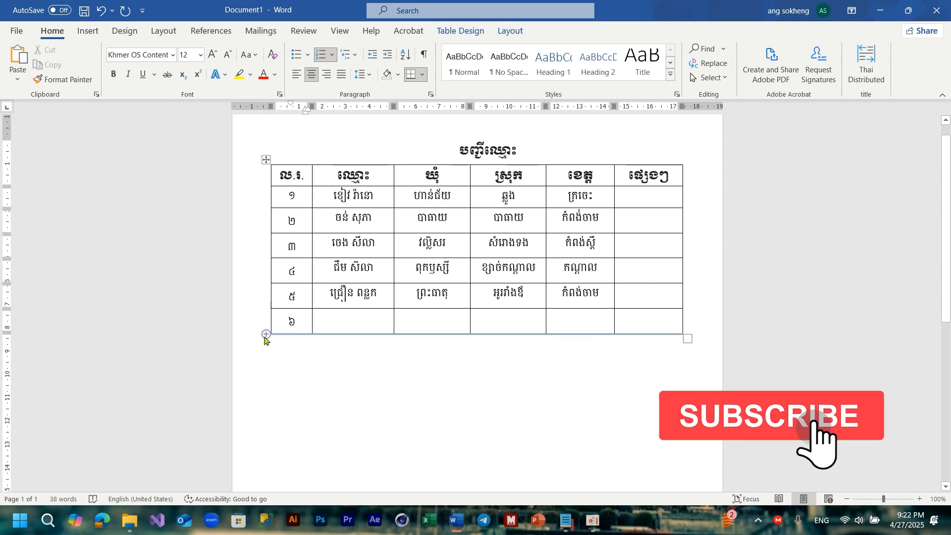
Add five more auto-numbered rows at the end of the table, extending it to number ១១.
click(266, 335)
click(266, 335)
click(266, 335)
click(266, 335)
click(266, 335)
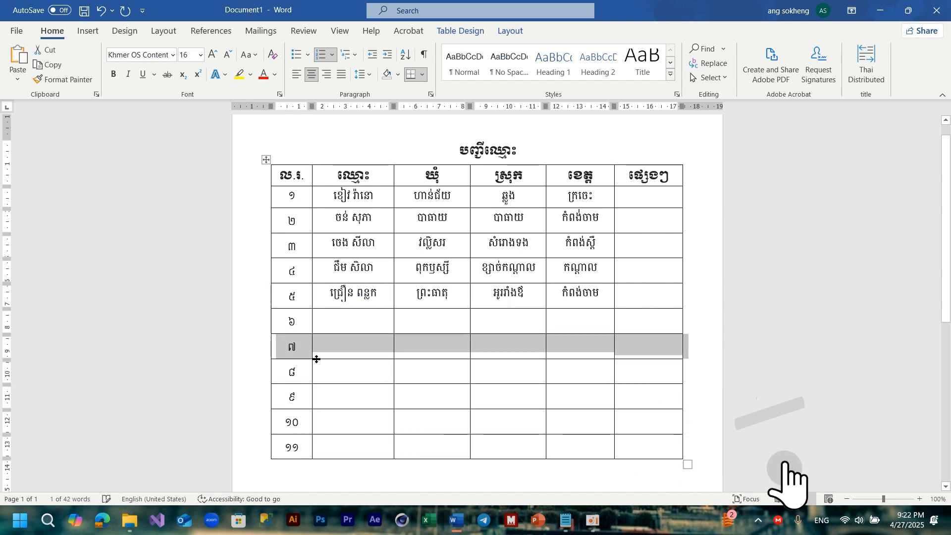
click(299, 427)
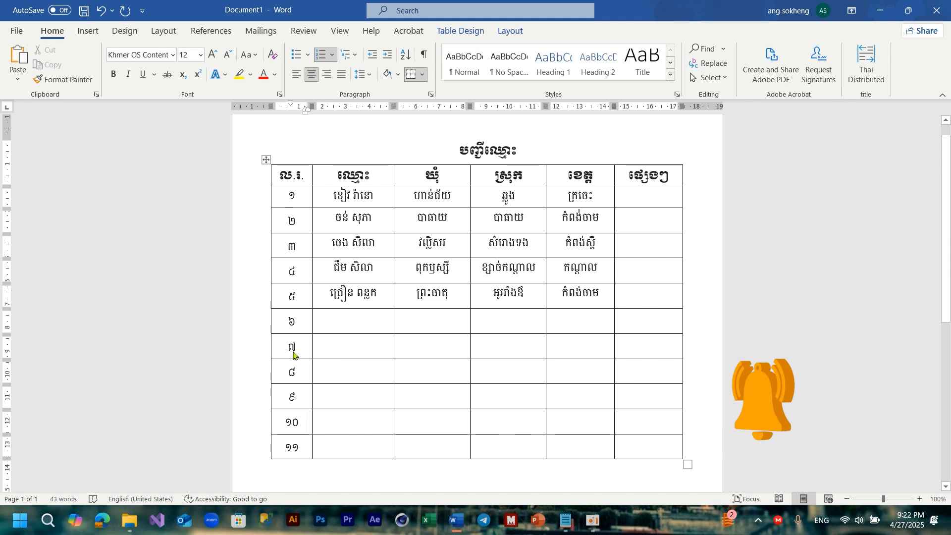